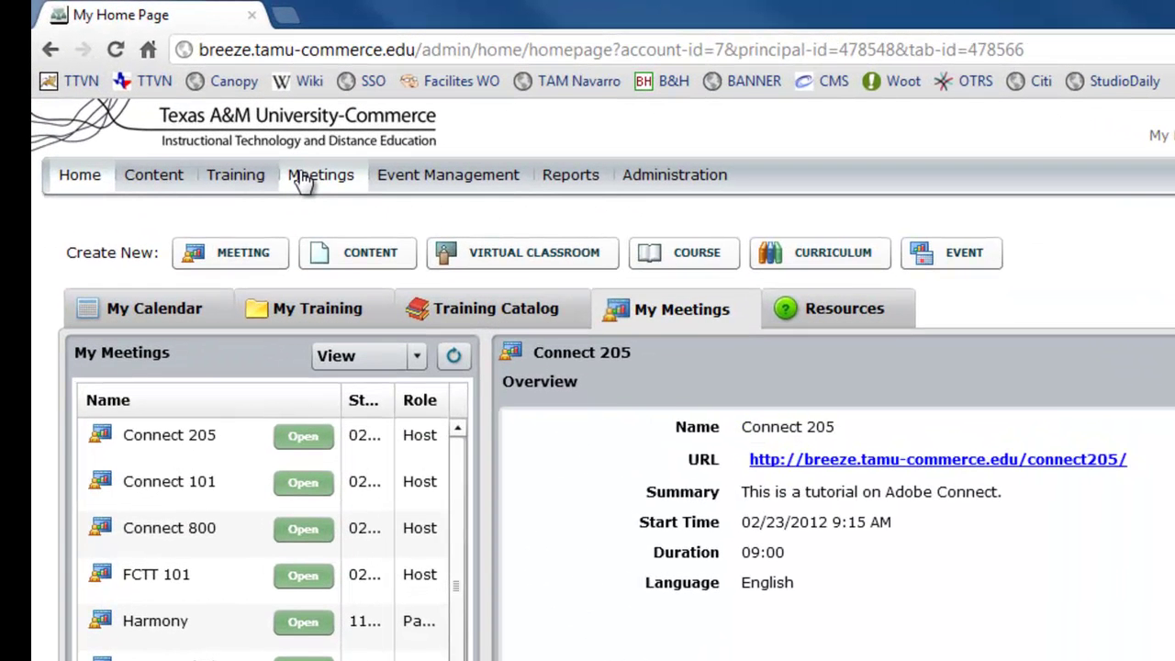
- Open the Connect 205 Wk1 recording's details under Meetings > Connect 205 > Recordings
click(306, 181)
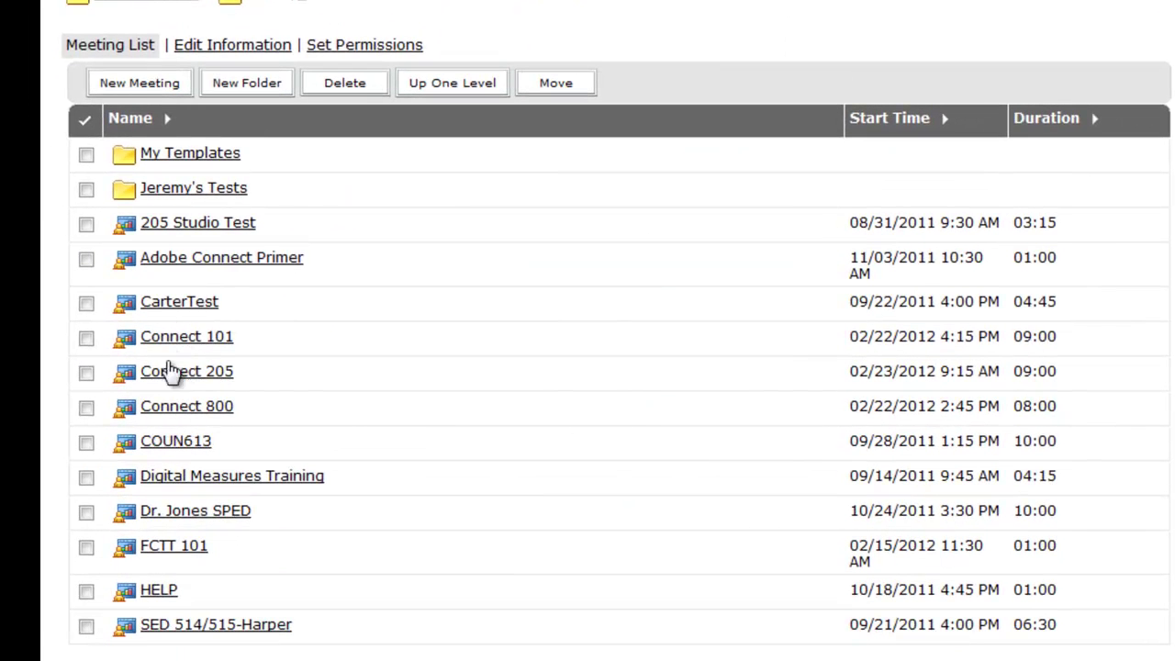
click(181, 373)
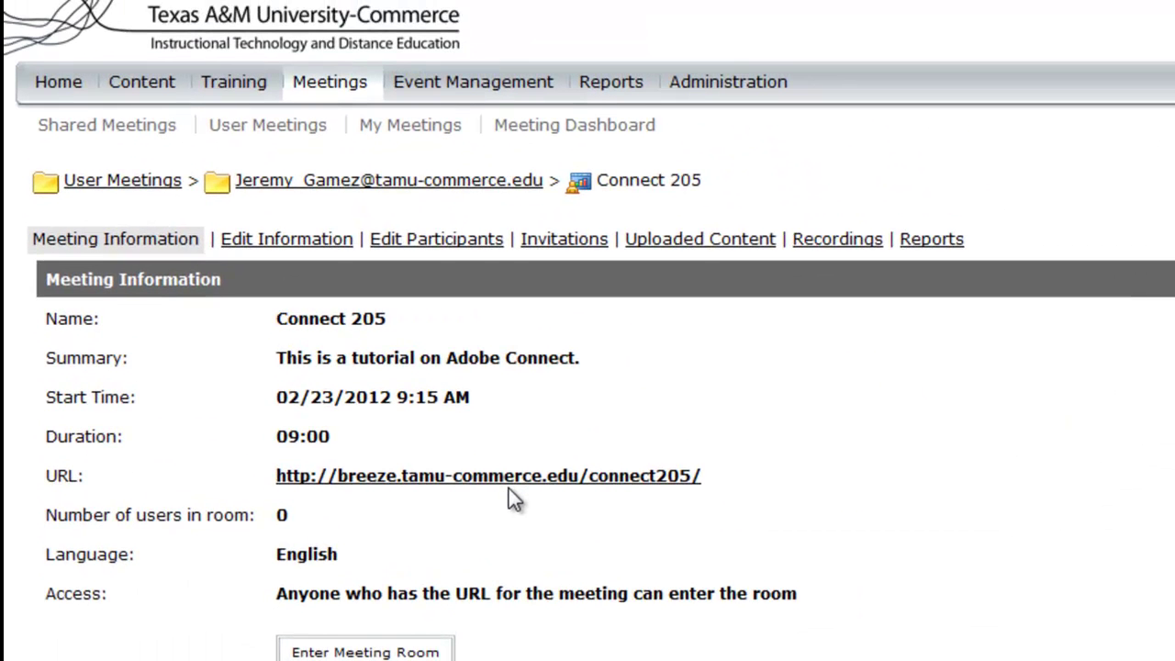
click(822, 246)
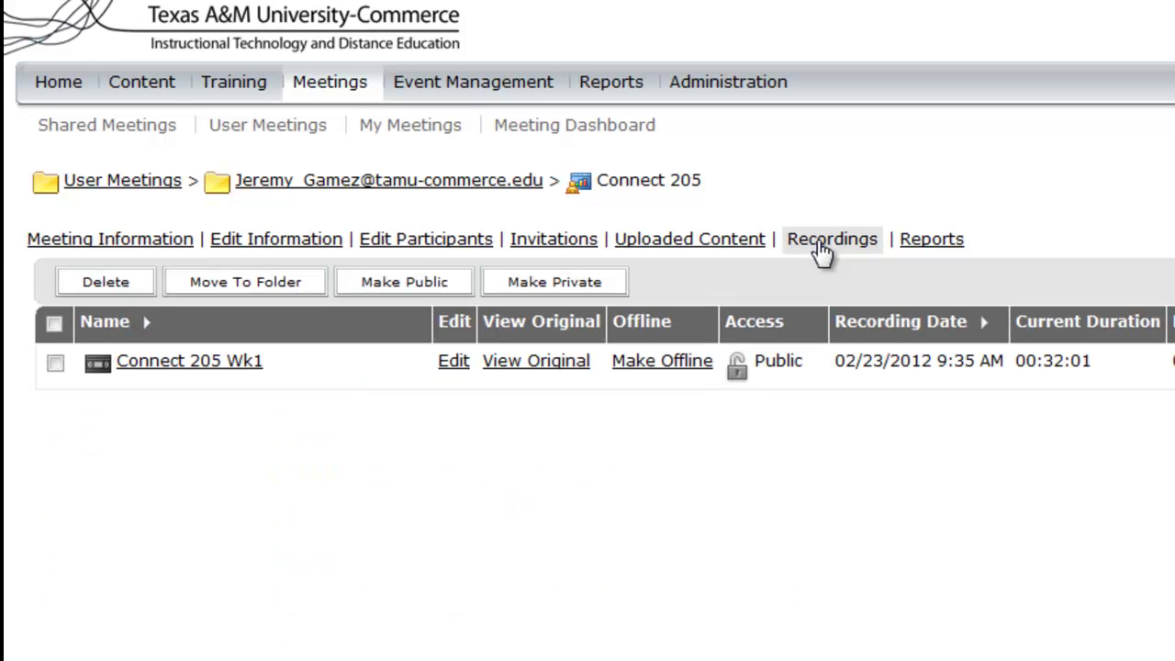
click(152, 367)
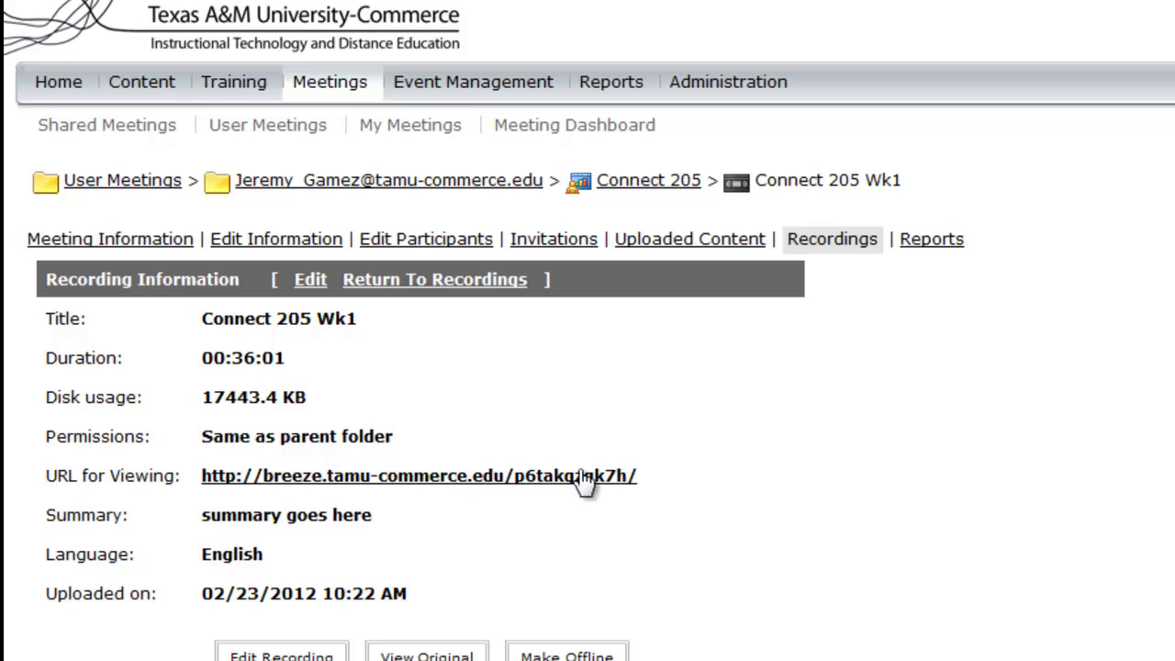
- Copy the recording's URL for Viewing
drag(652, 479, 205, 480)
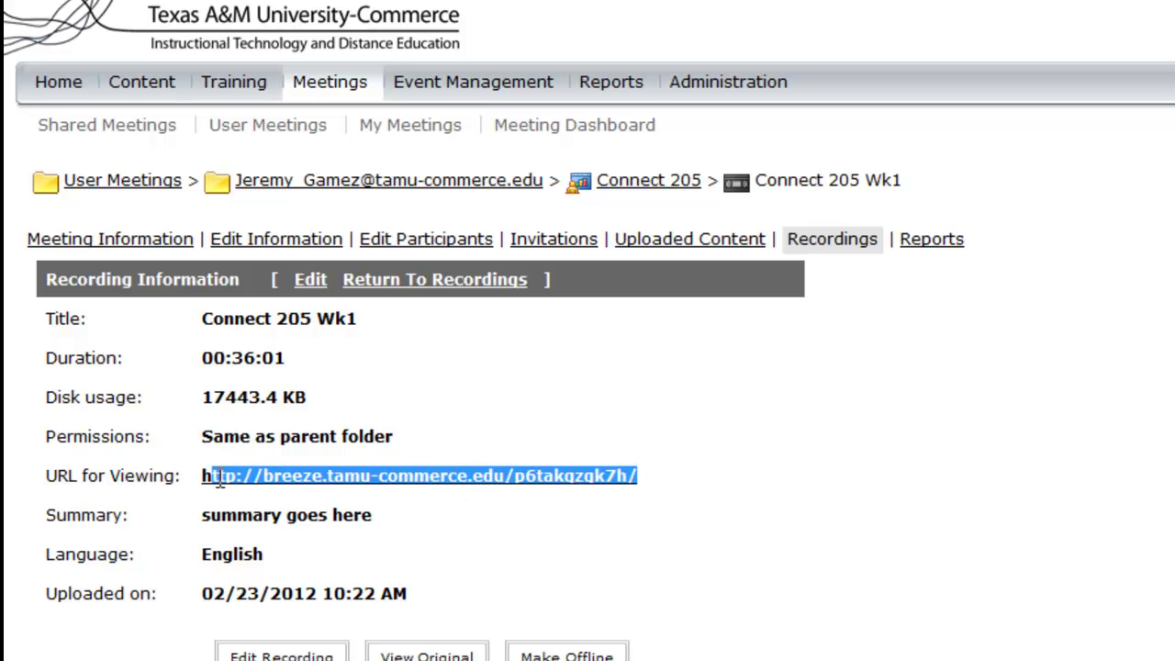
right_click(250, 482)
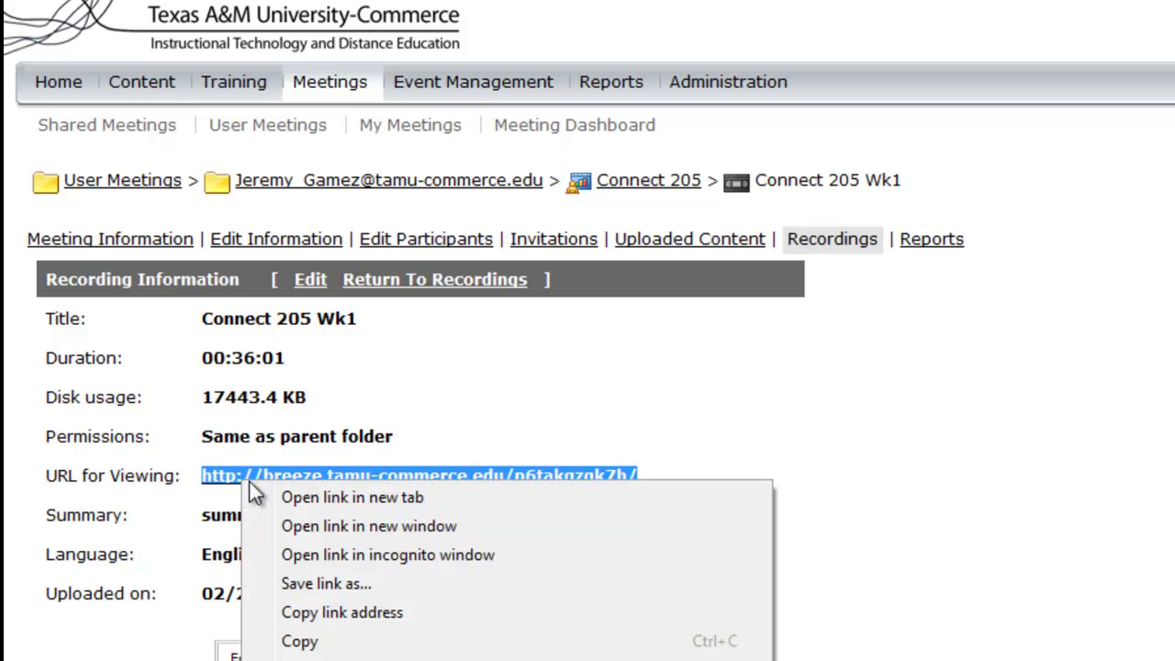
click(295, 640)
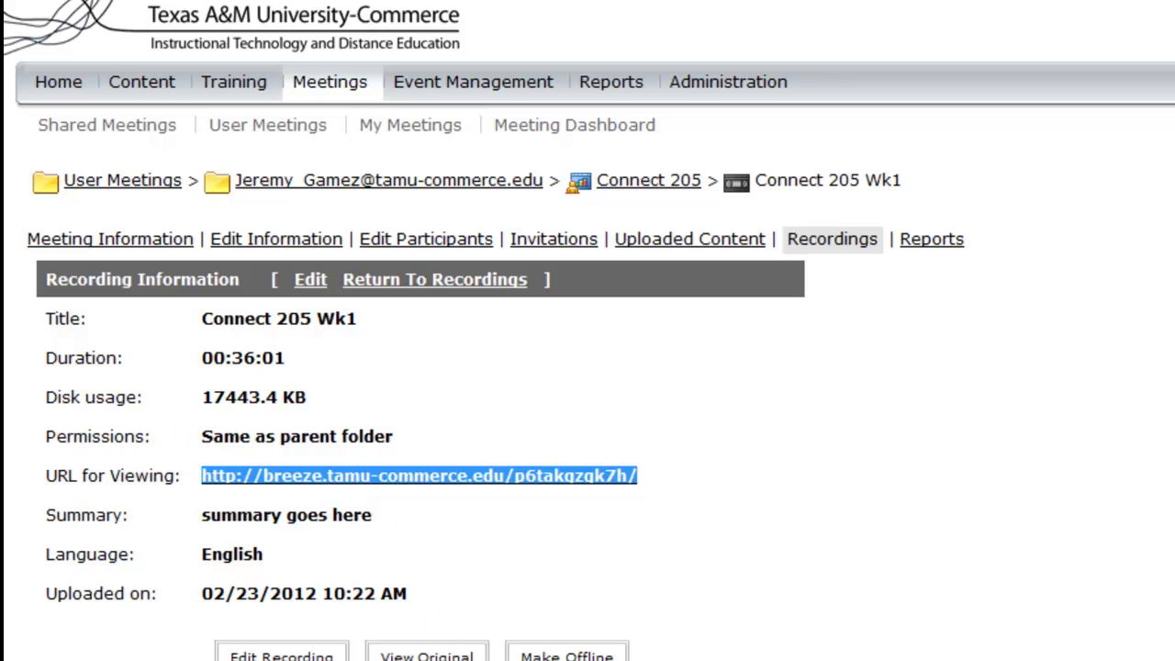
- Bring up the maximized eCollege course window and open Week 1 in Author mode
key(alt+Tab)
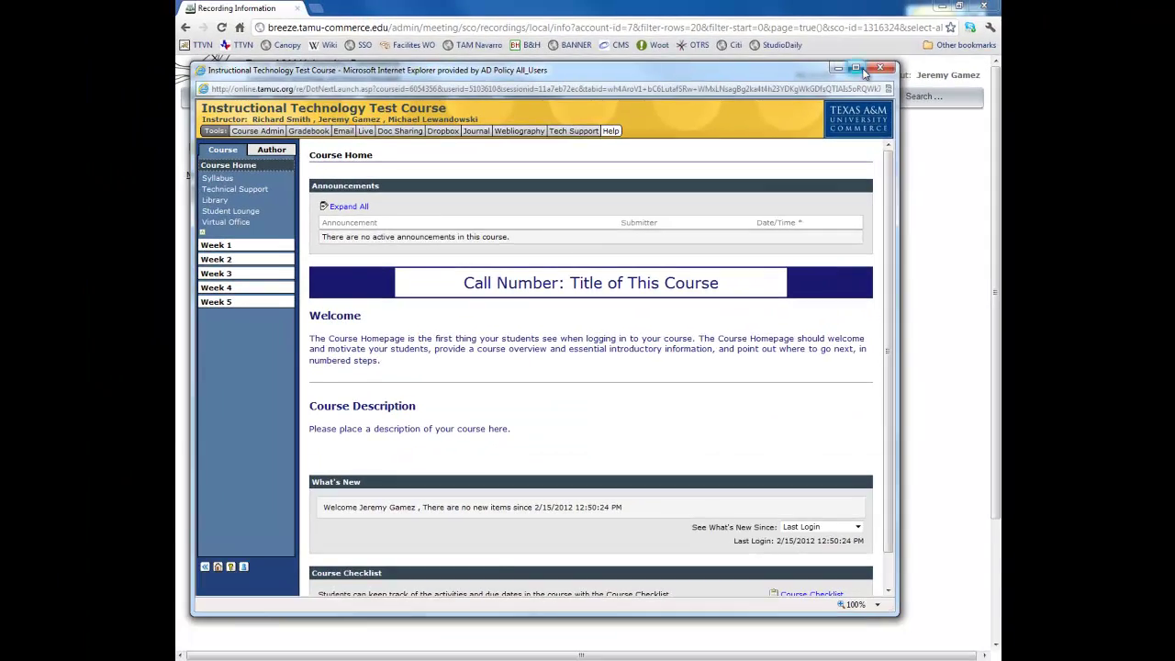
click(856, 68)
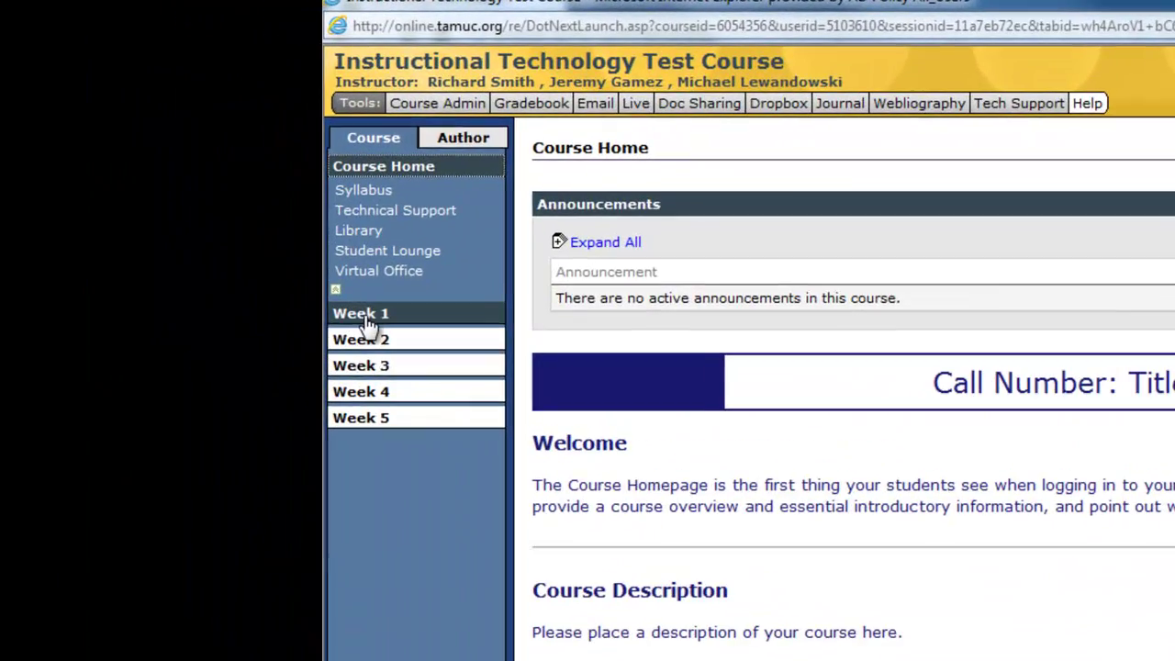
click(368, 323)
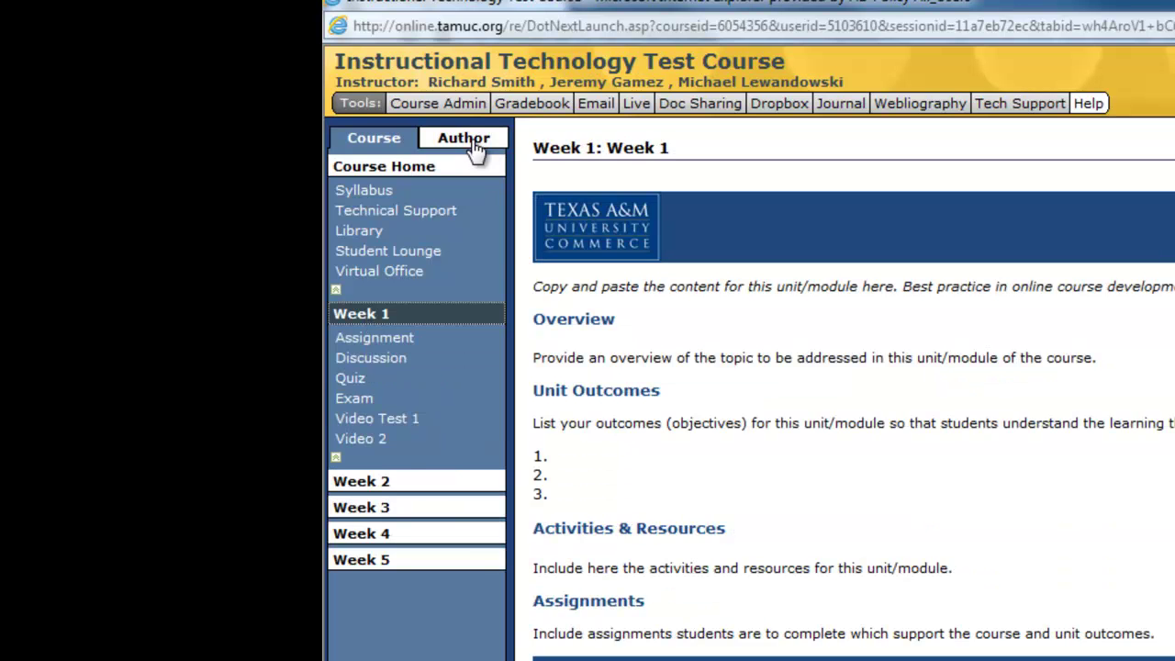
click(477, 148)
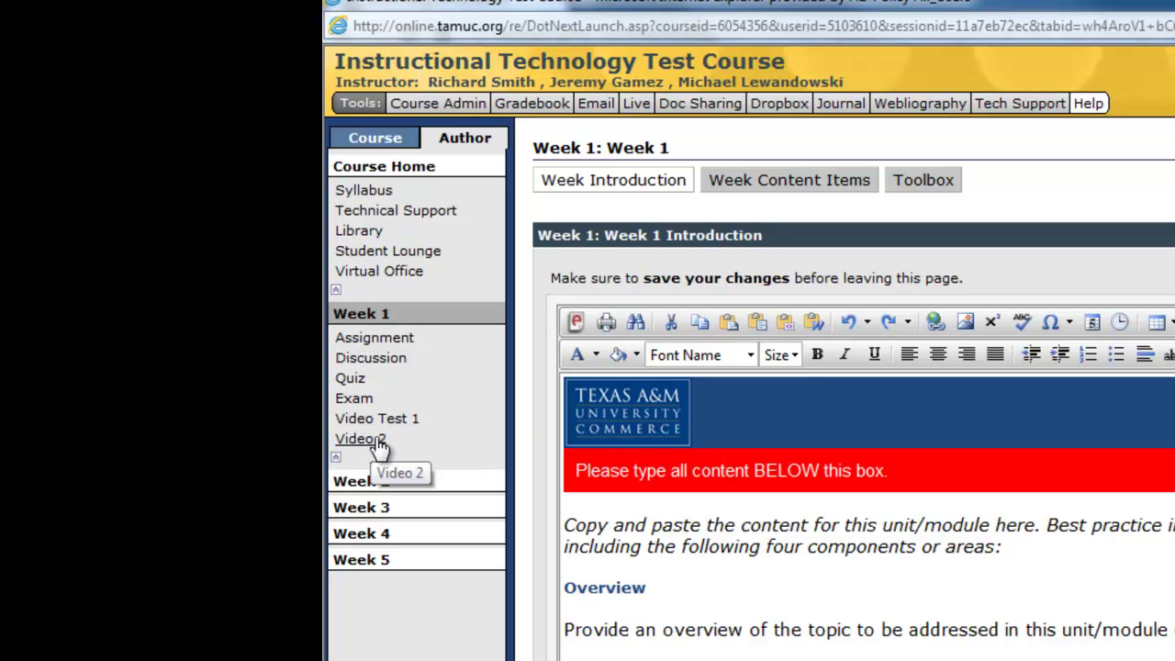
- Start a new Week 1 content item named 'Adobe Connect Tutorial Wk1'
click(814, 193)
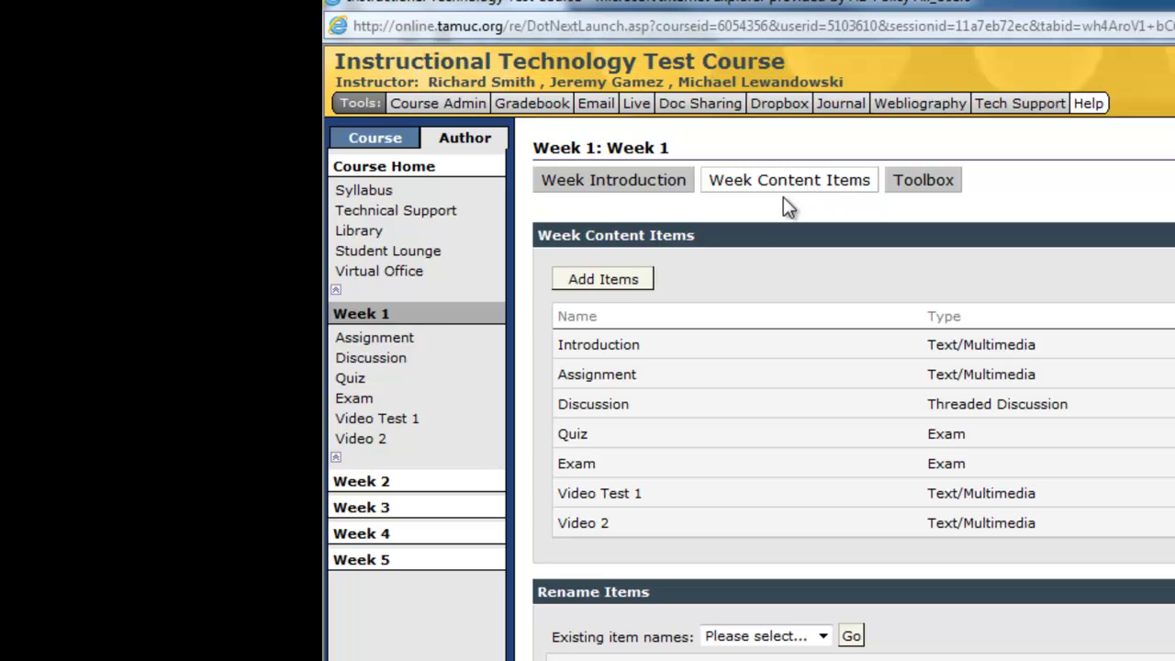
click(585, 284)
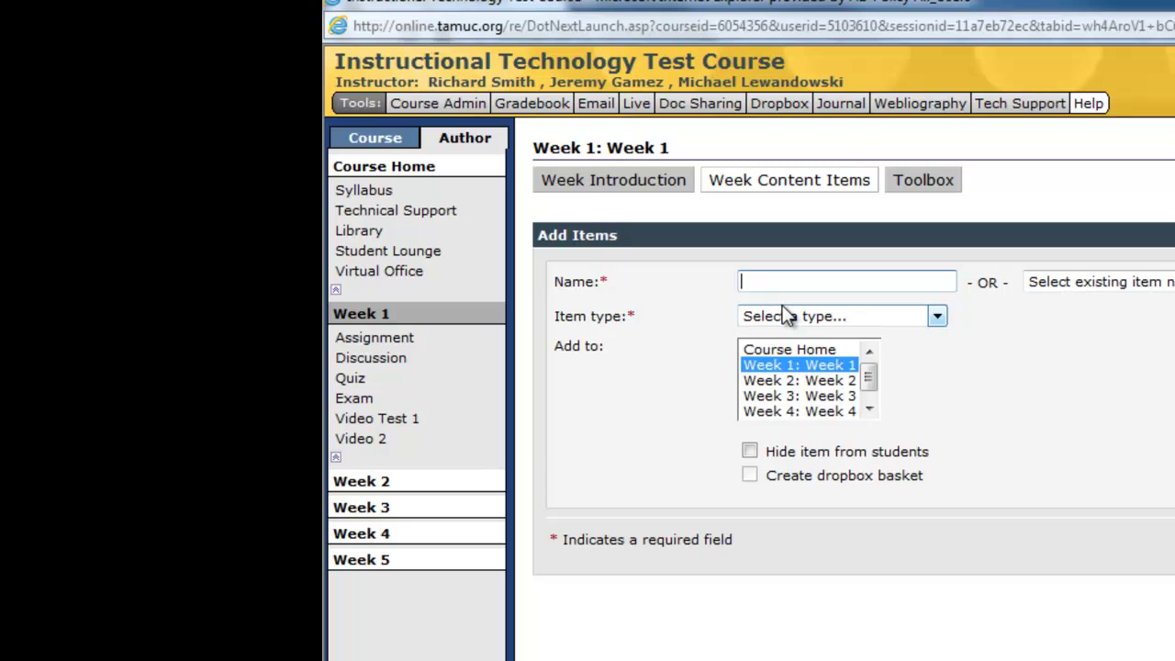
text(Adobe Connect Tur)
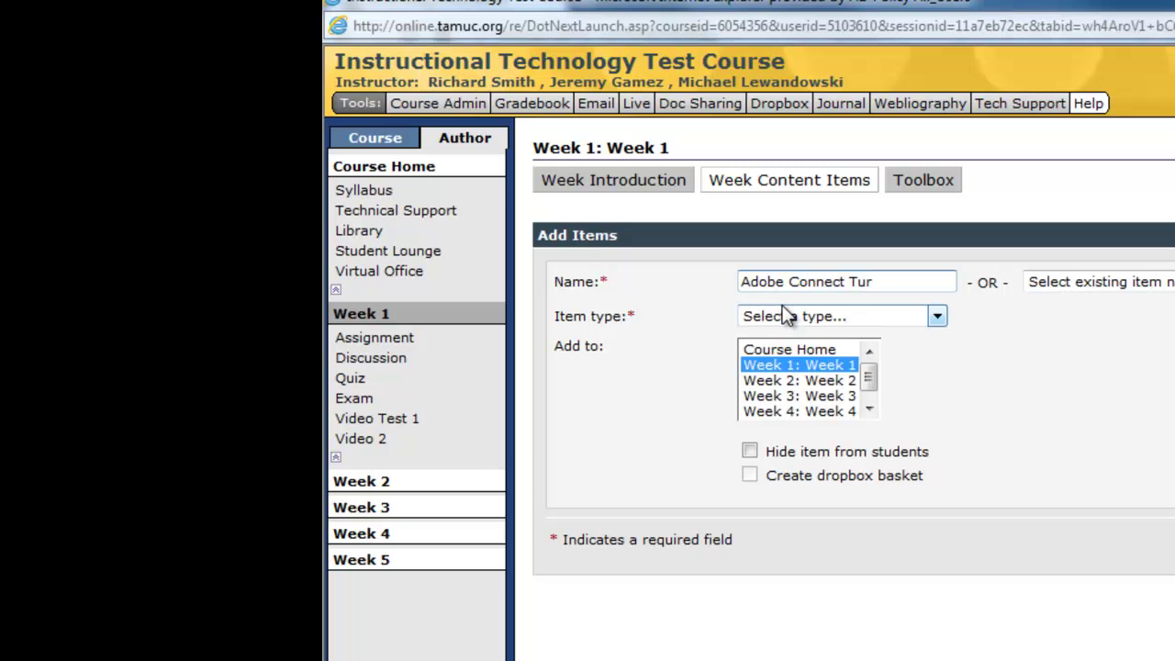
key(BackSpace)
text(torial Wk1)
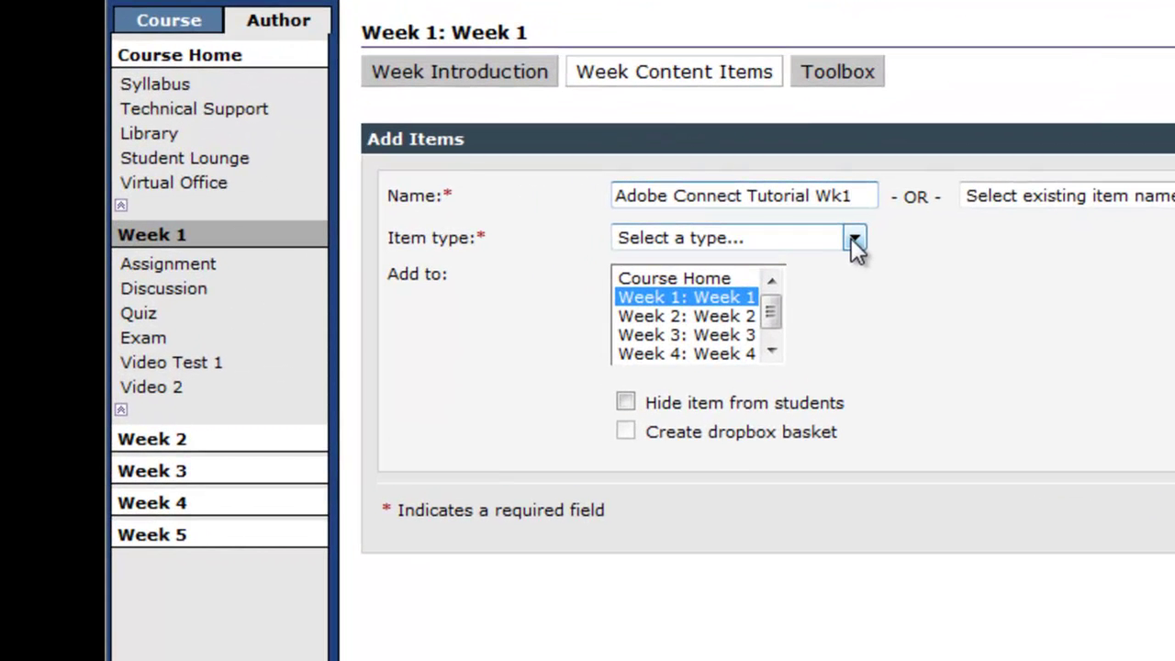
- Set the item type to Text/Multimedia and add the item to Week 1
click(851, 238)
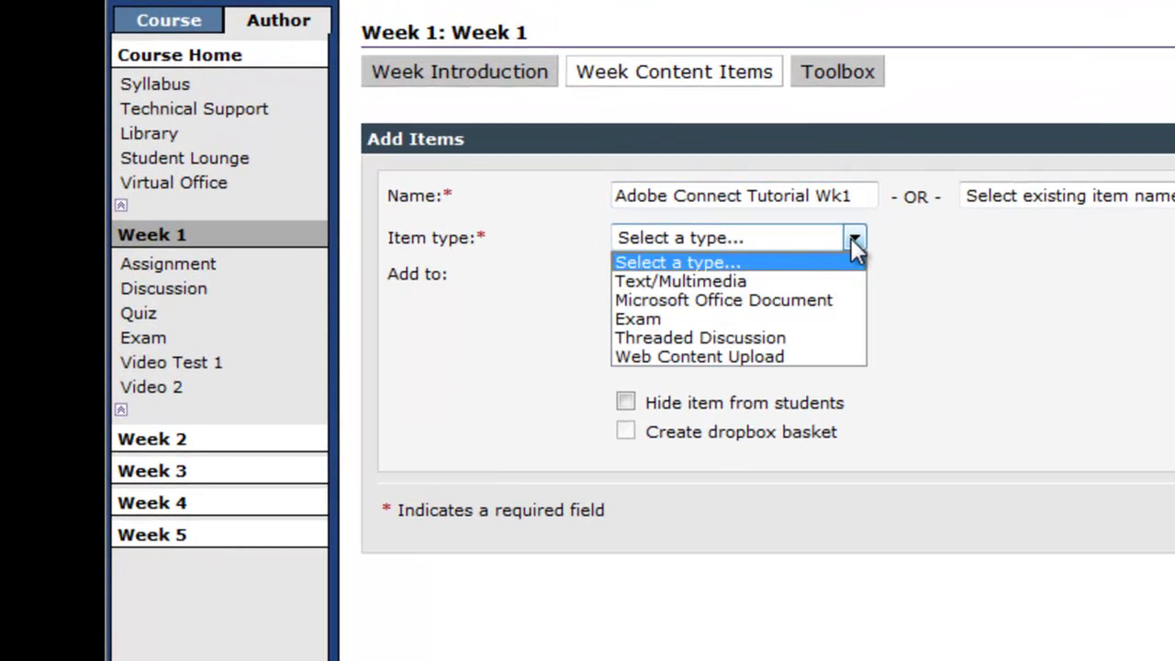
click(694, 281)
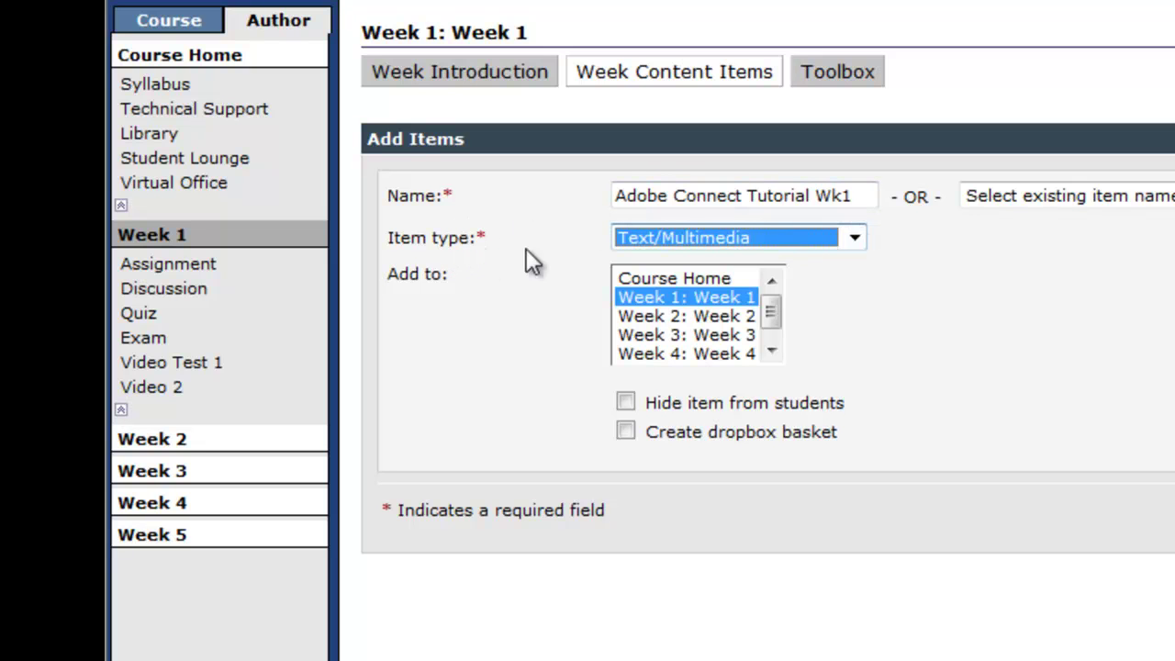
click(853, 244)
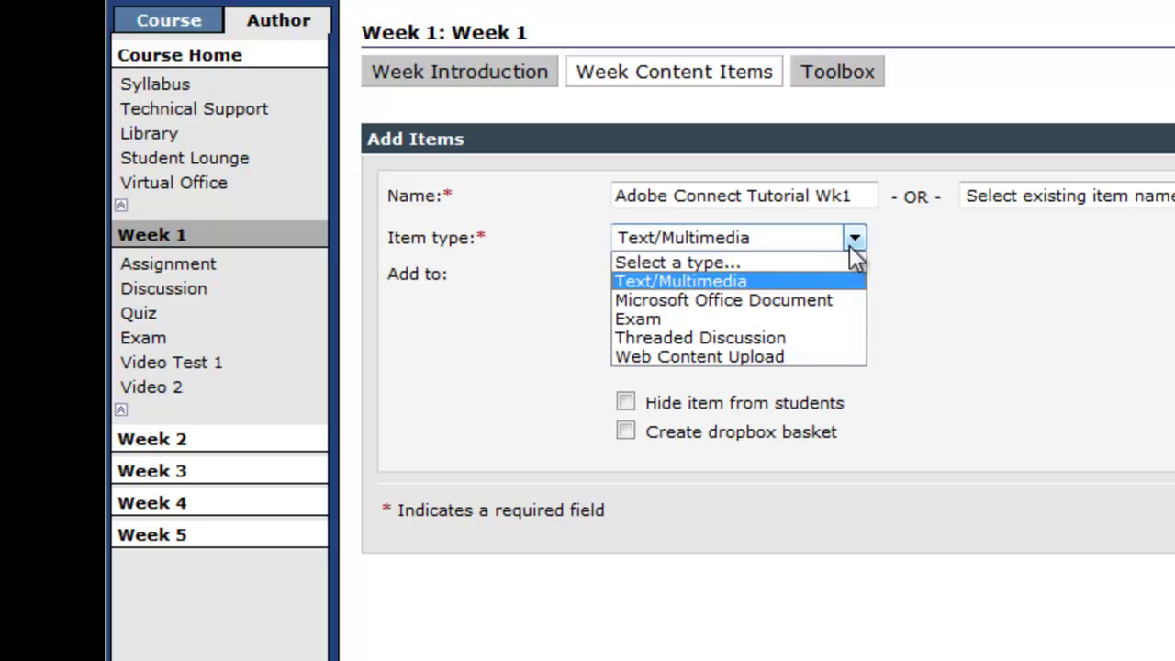
click(664, 285)
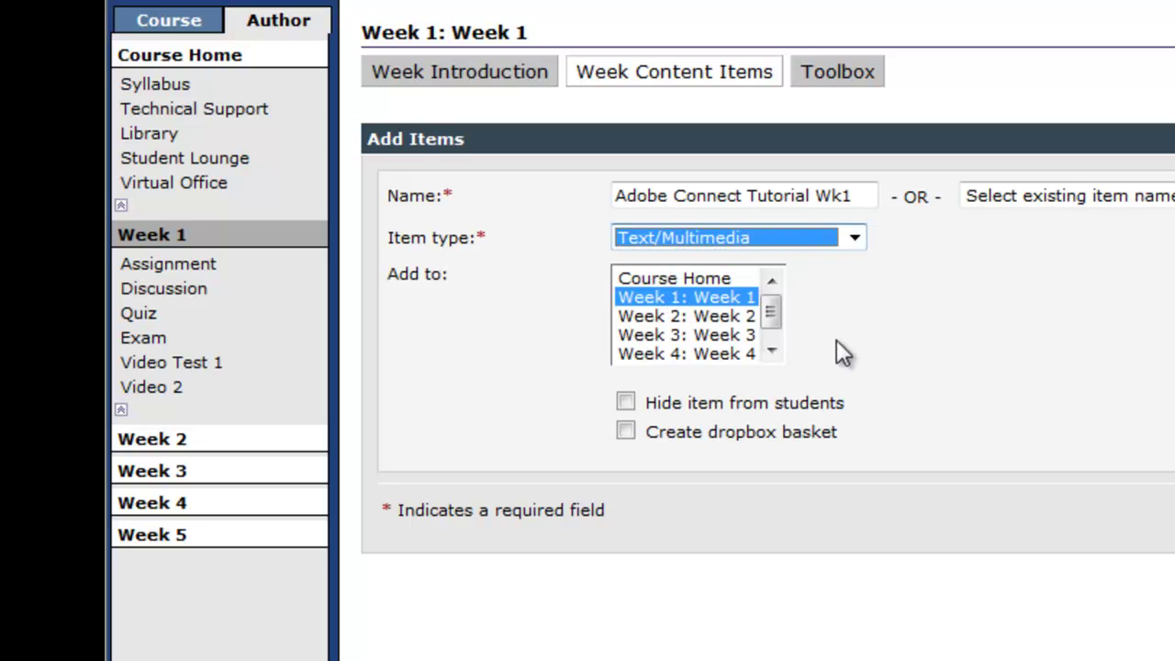
mouse_move(774, 315)
mouse_down()
mouse_move(776, 343)
mouse_move(776, 326)
mouse_up()
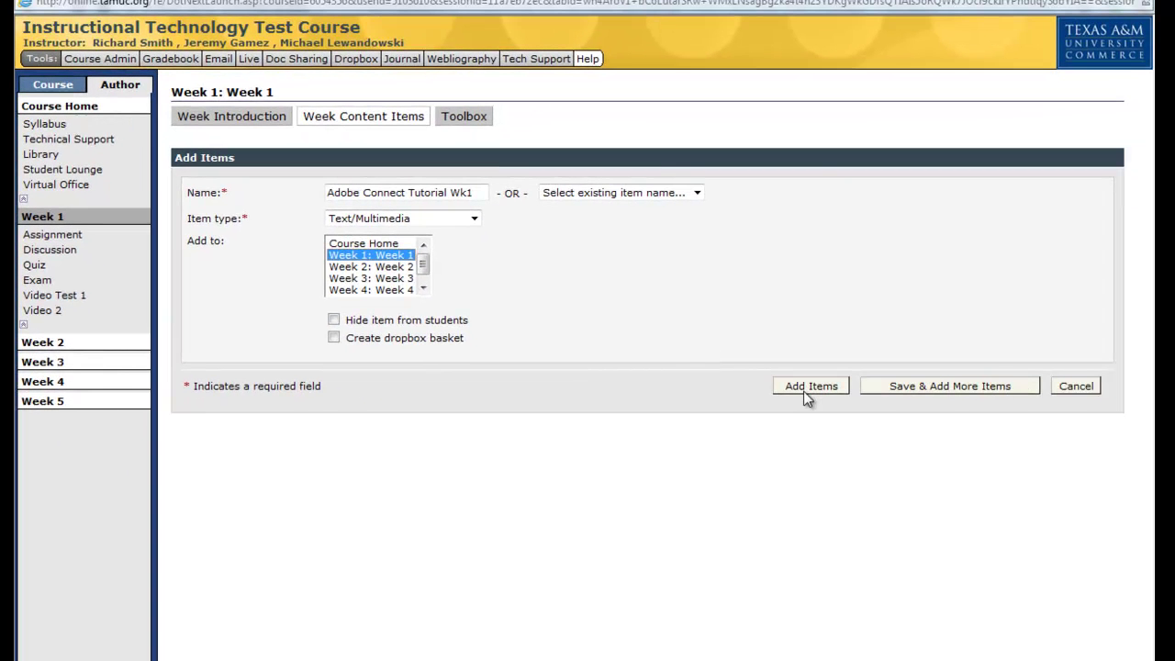
click(805, 387)
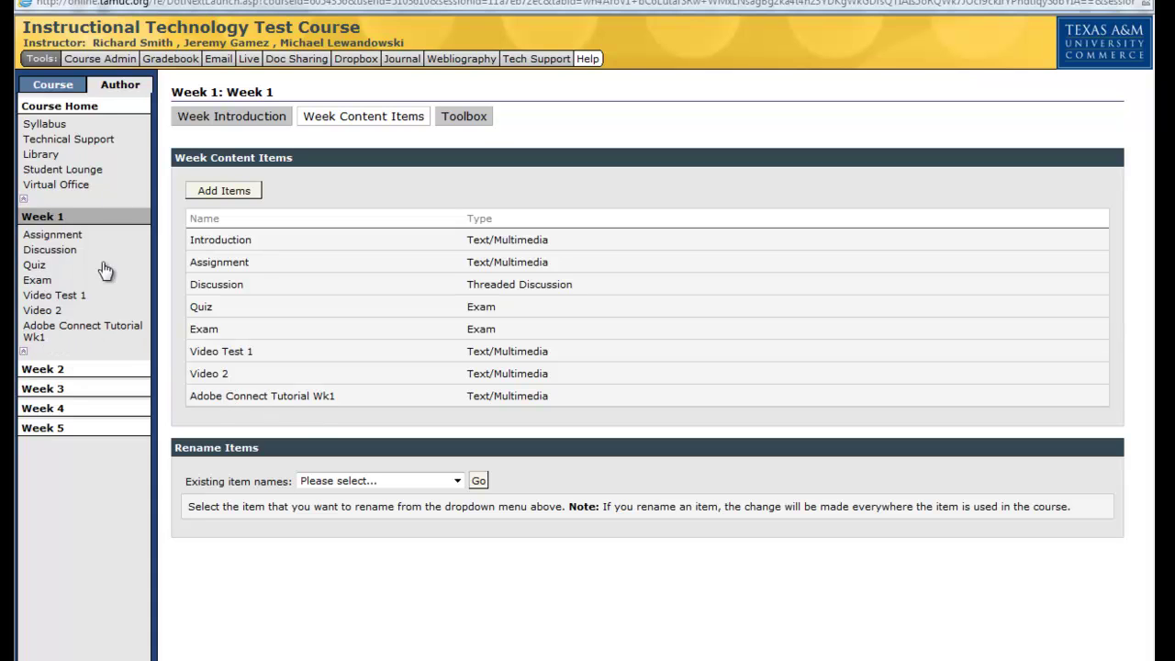
- Paste the recording URL into the Adobe Connect Tutorial Wk1 item, save it, and return to Course view
click(63, 334)
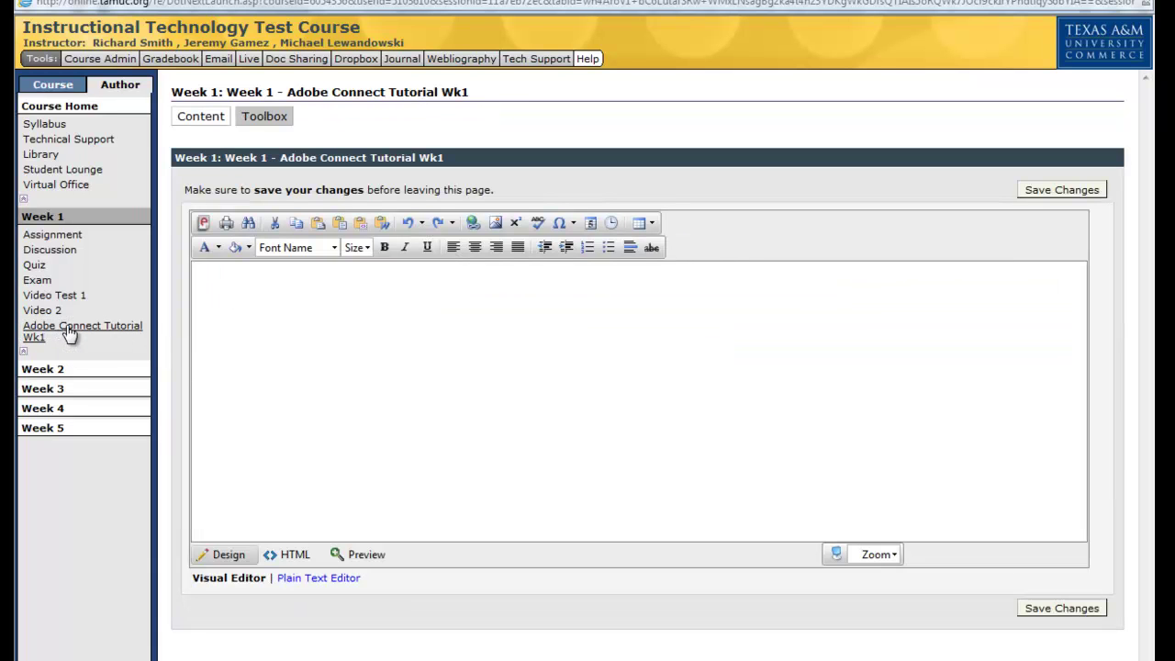
click(246, 281)
key(ctrl+v)
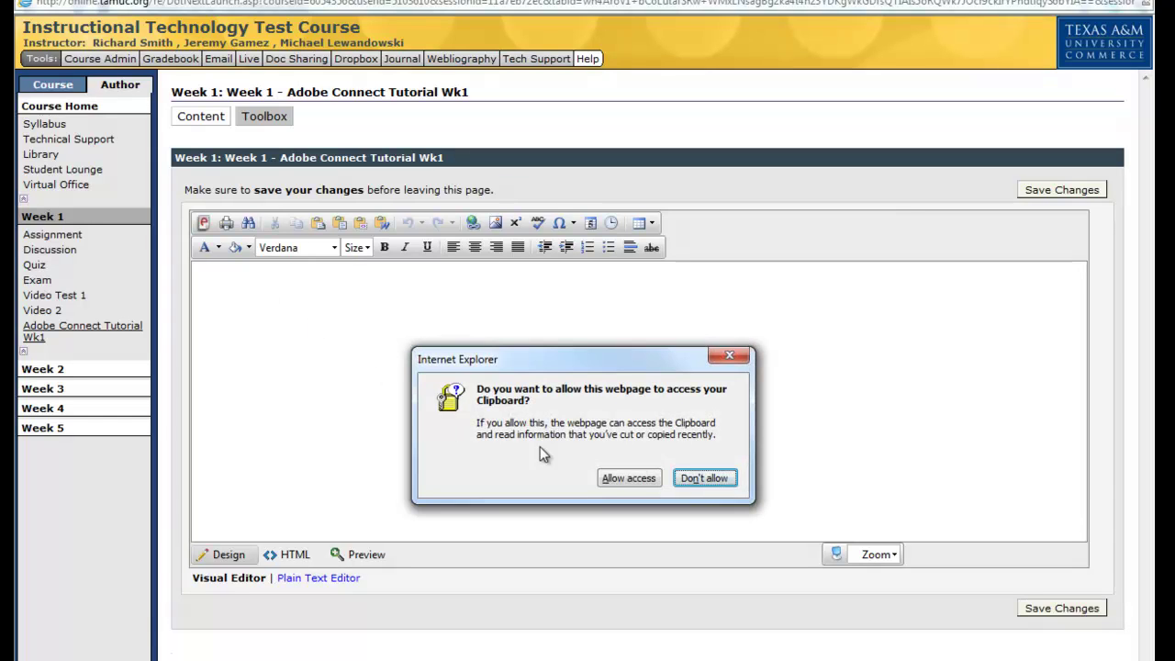
click(628, 478)
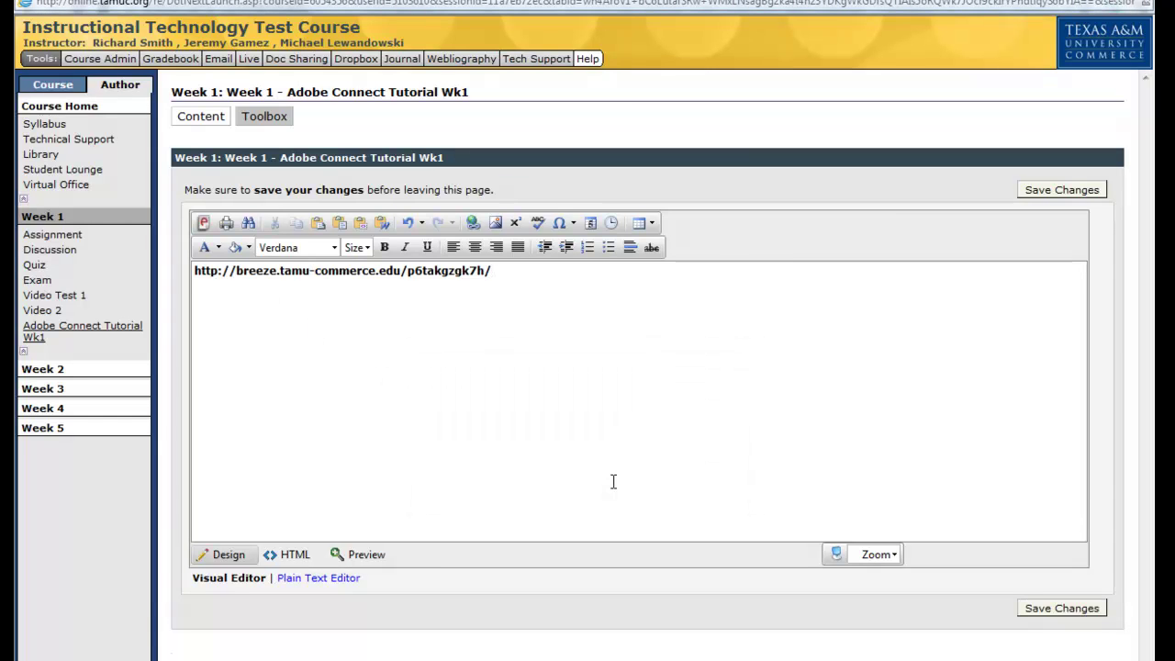
click(1035, 612)
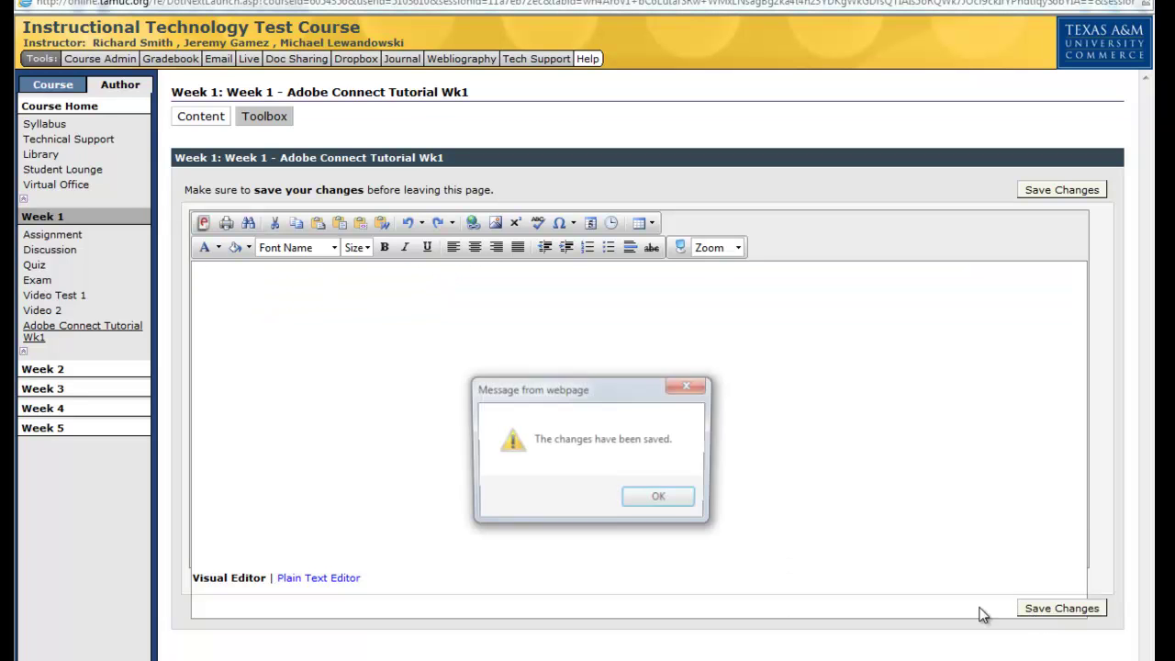
click(661, 498)
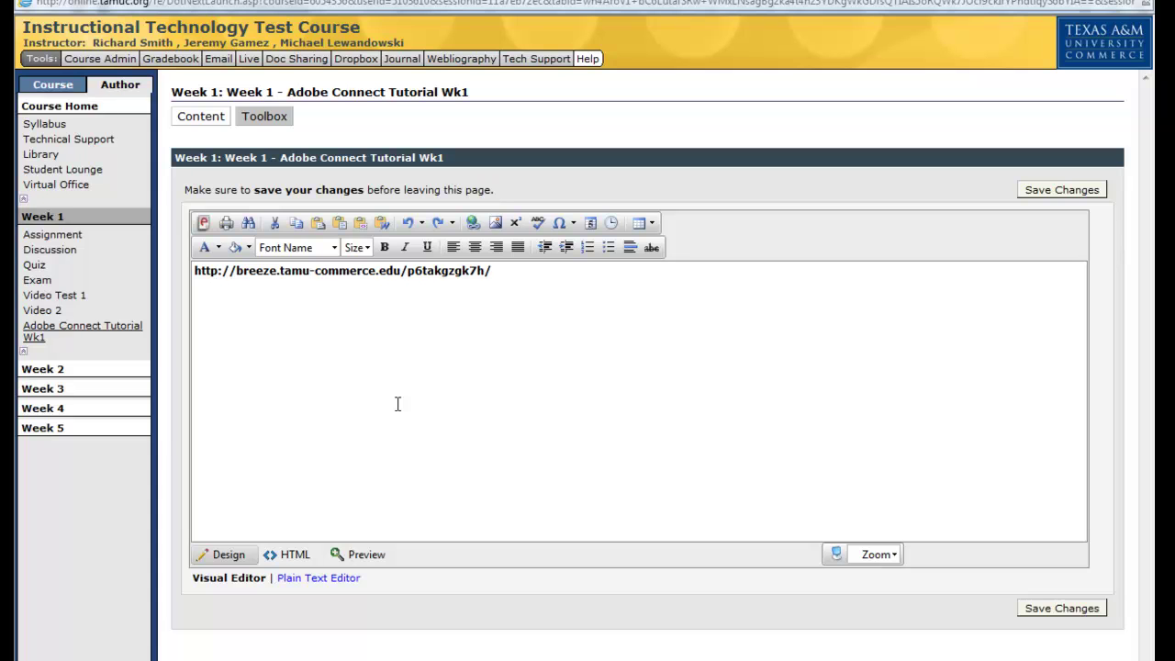
click(72, 107)
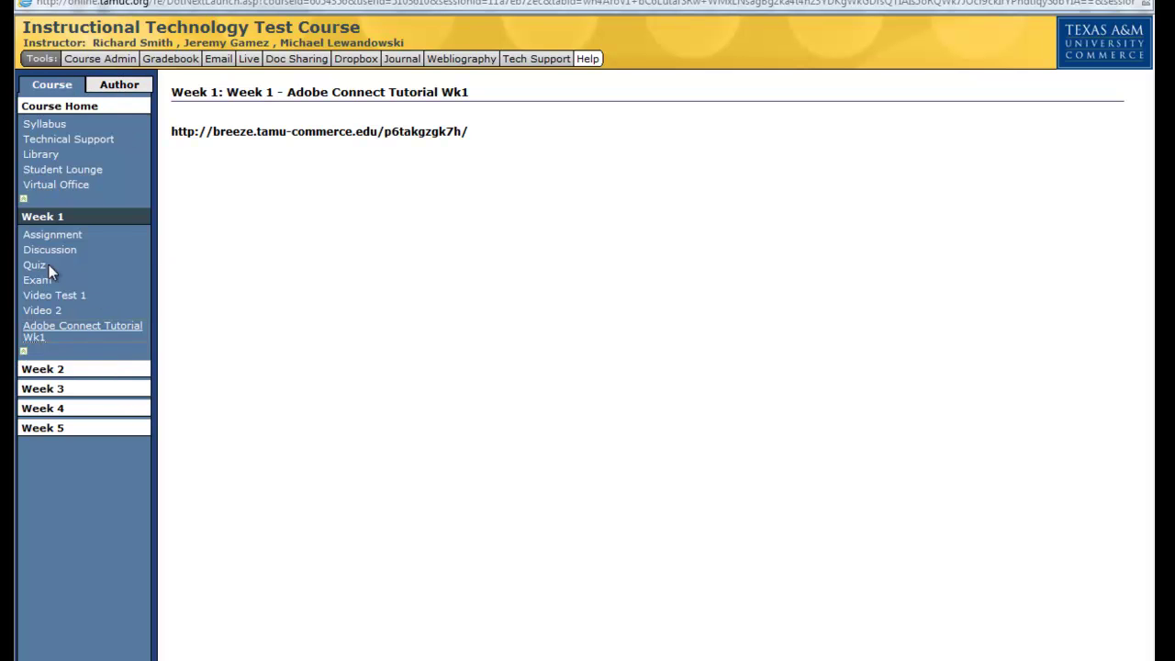
- Open Week 1's Adobe Connect Tutorial Wk1 page and test its breeze recording link
click(44, 221)
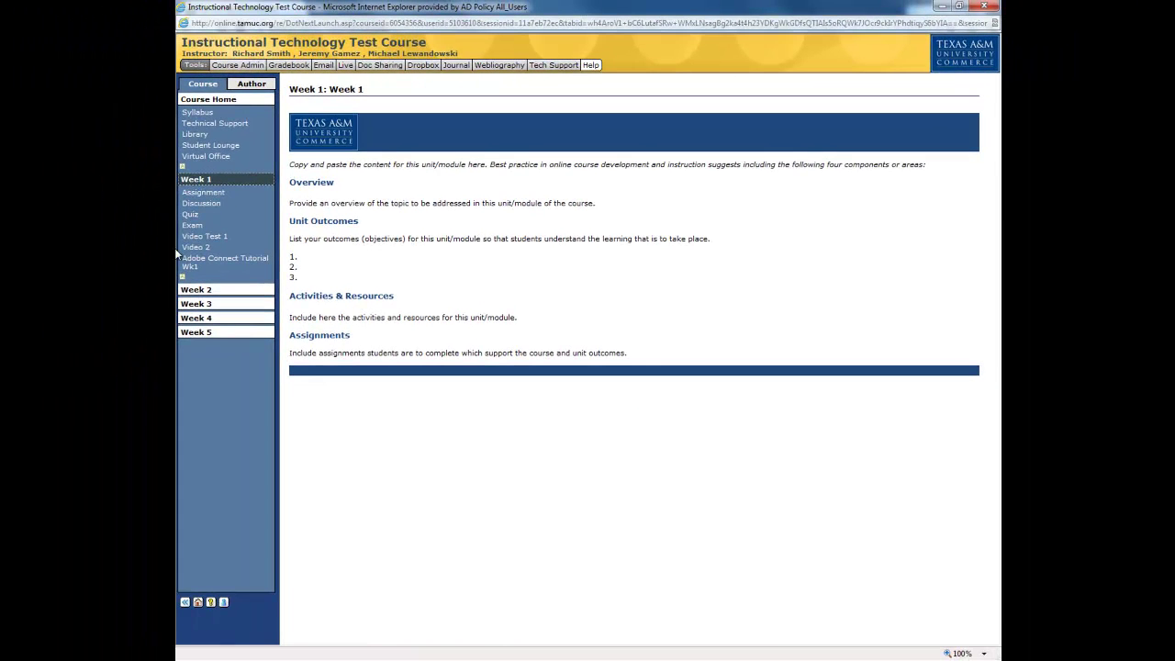
click(215, 261)
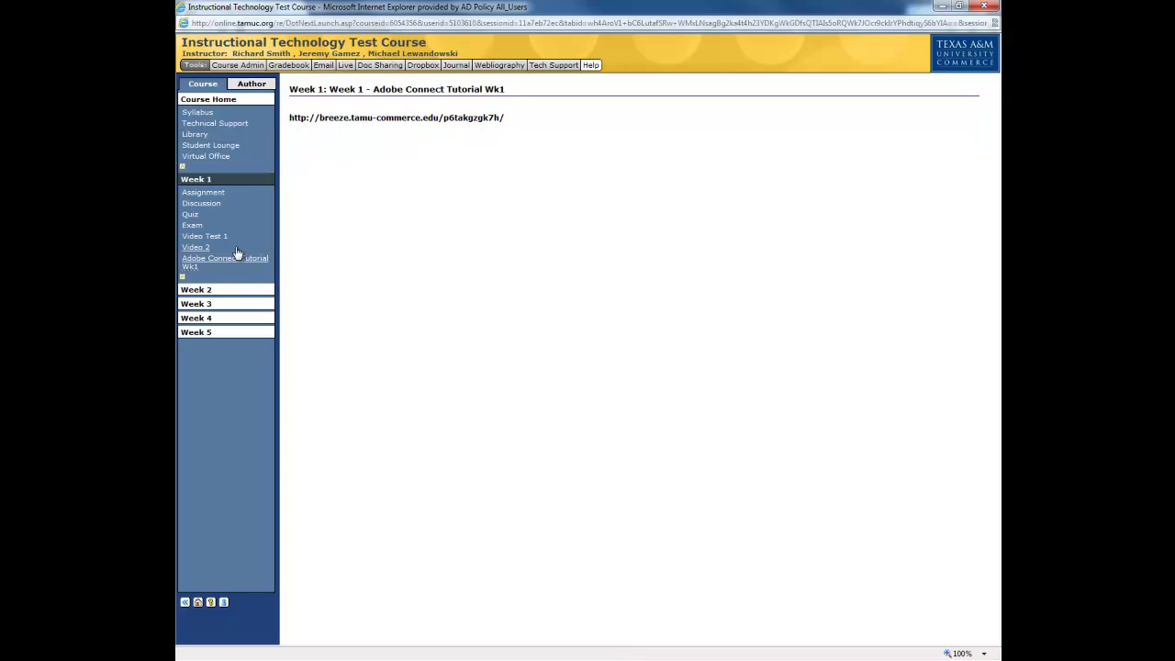
click(338, 123)
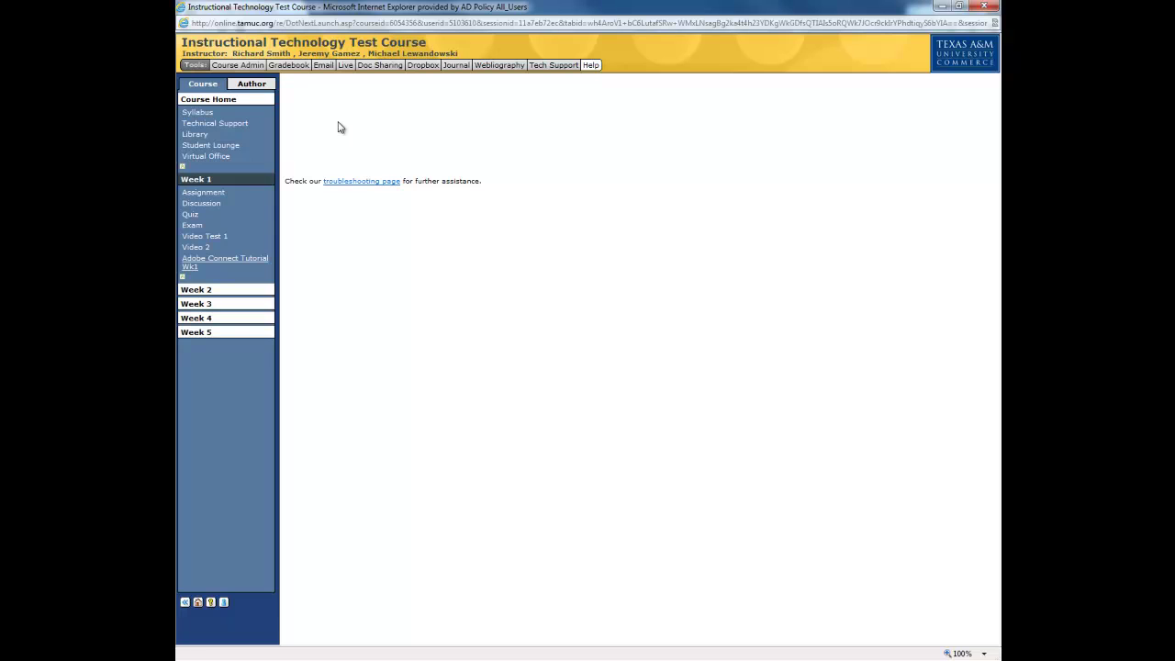